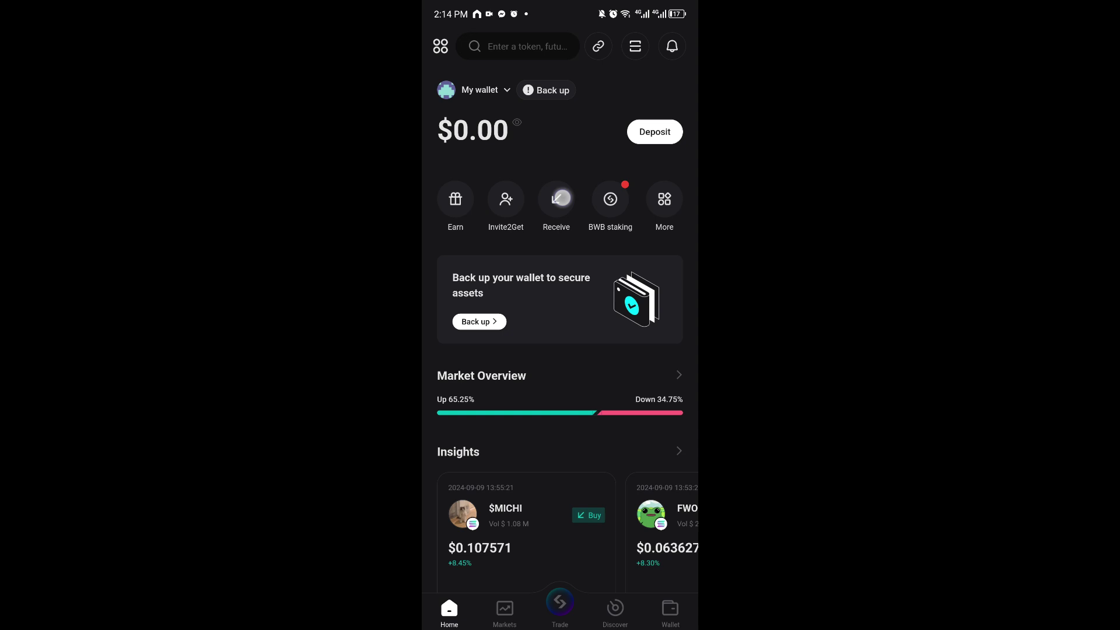
# - Show the USDT receiving address on the Tron network, postponing the backup reminder
pyautogui.click(560, 200)
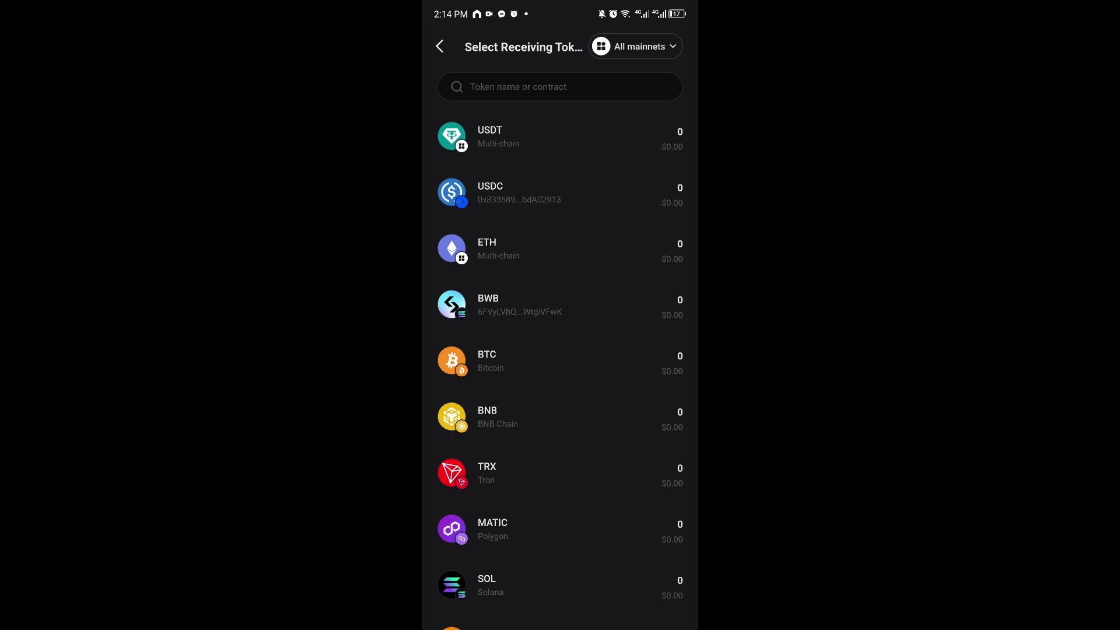
pyautogui.click(560, 137)
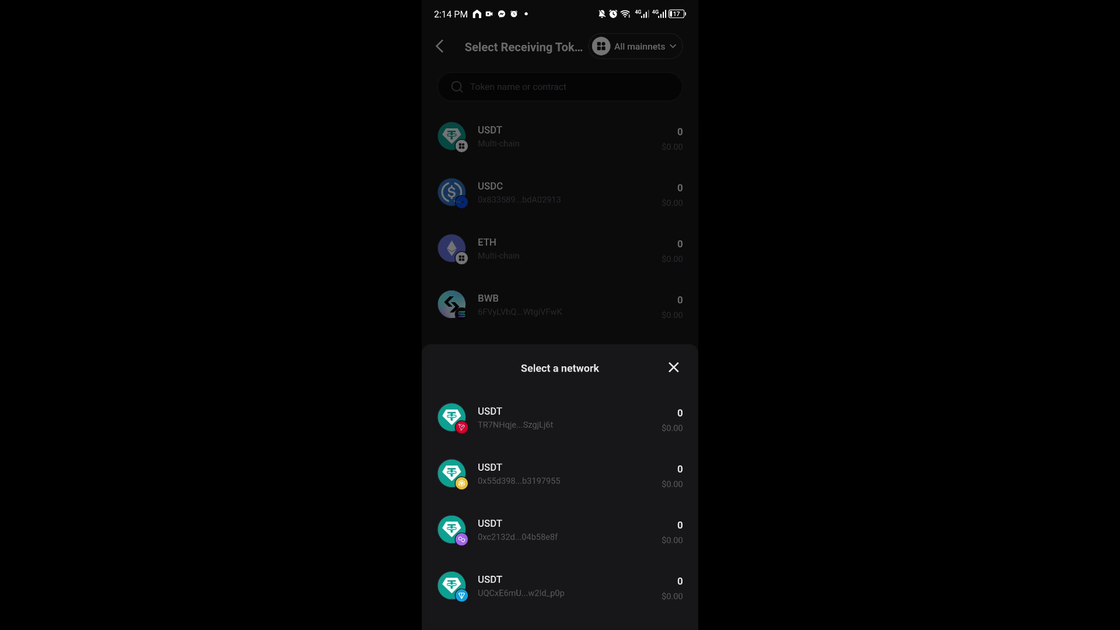
pyautogui.click(560, 418)
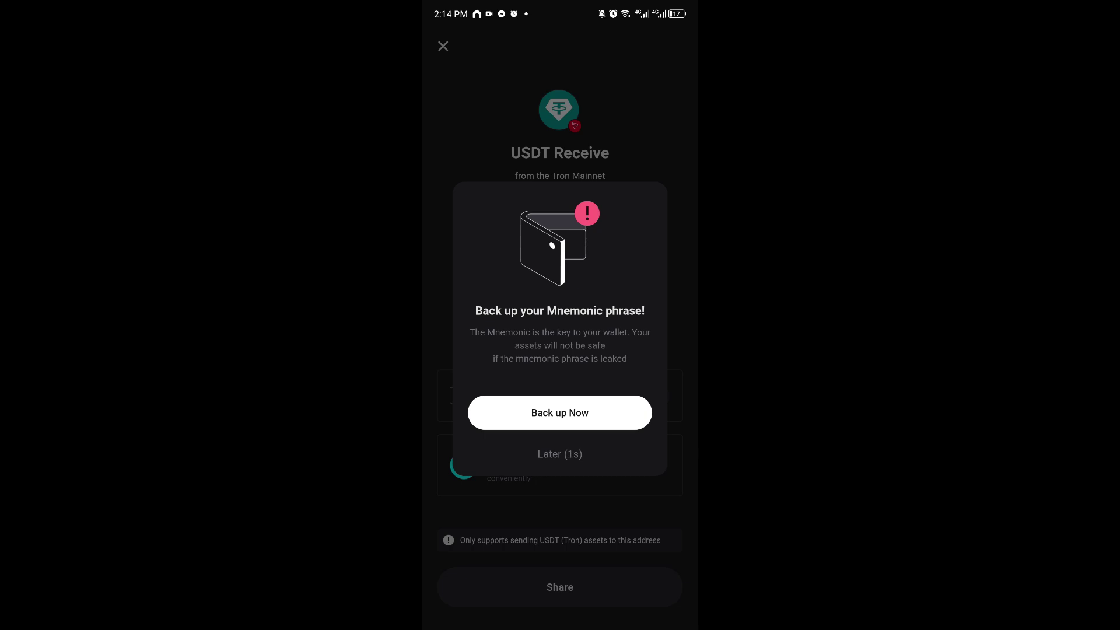
pyautogui.click(560, 454)
# - Copy the Tron USDT address and go to the phone's app drawer
pyautogui.click(649, 396)
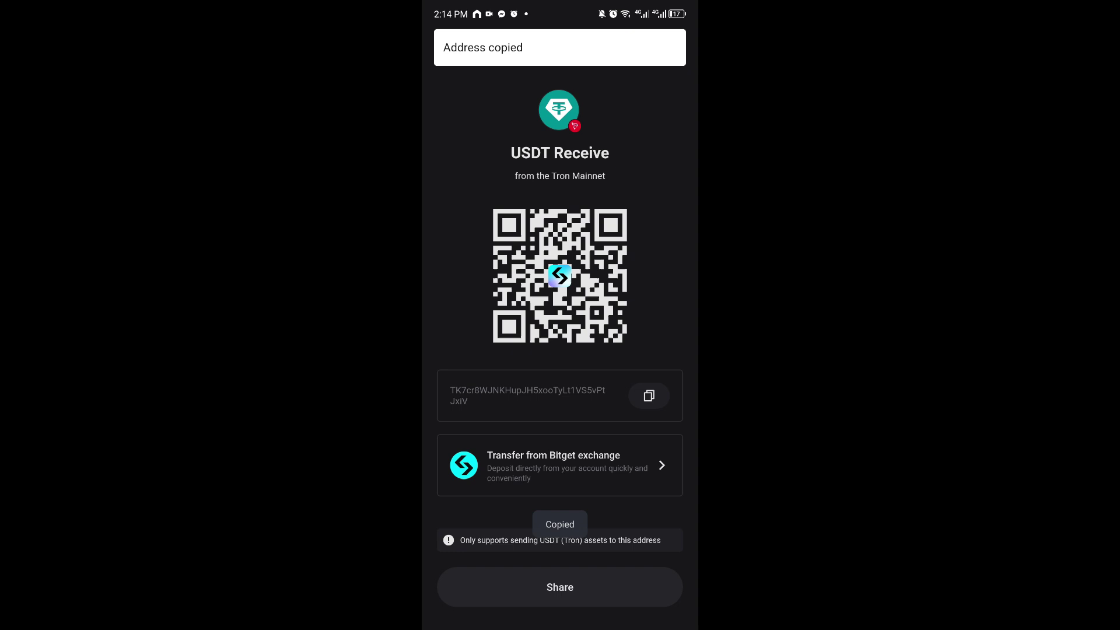
pyautogui.click(567, 587)
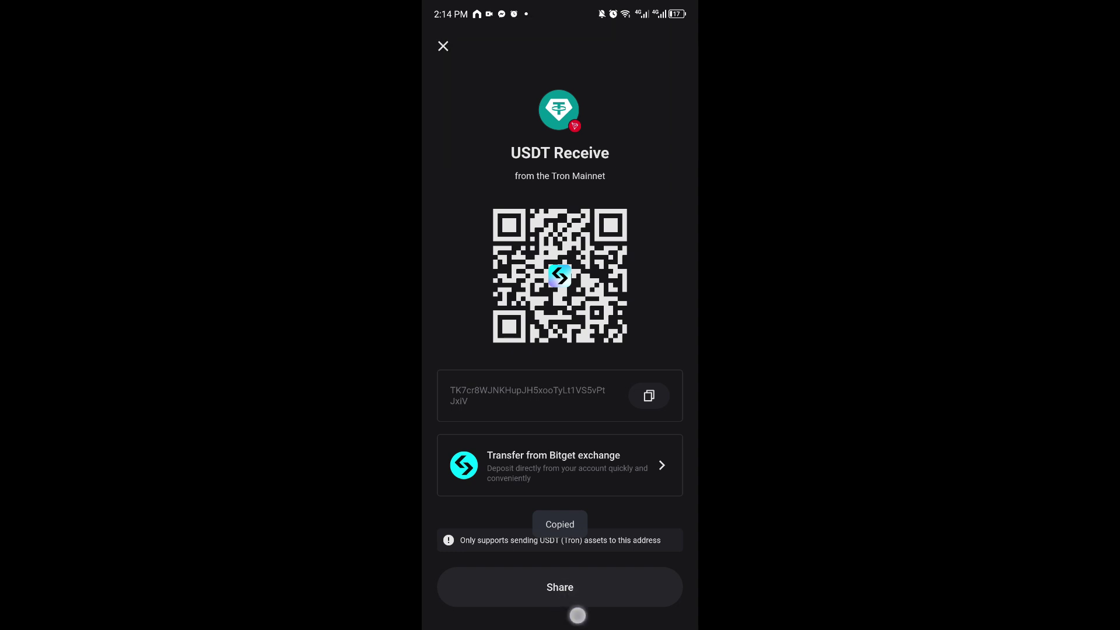
pyautogui.press('Home')
pyautogui.click(676, 56)
# - Find and launch Binance from the app drawer, then view its Wallets overview
pyautogui.click(634, 55)
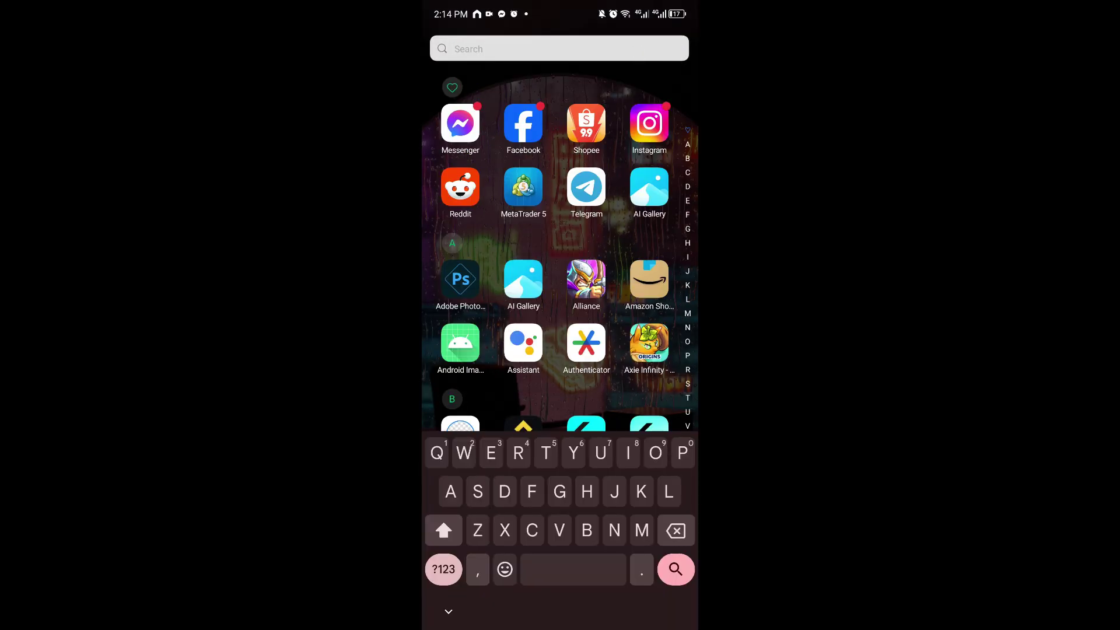
pyautogui.write('Bi')
pyautogui.click(460, 104)
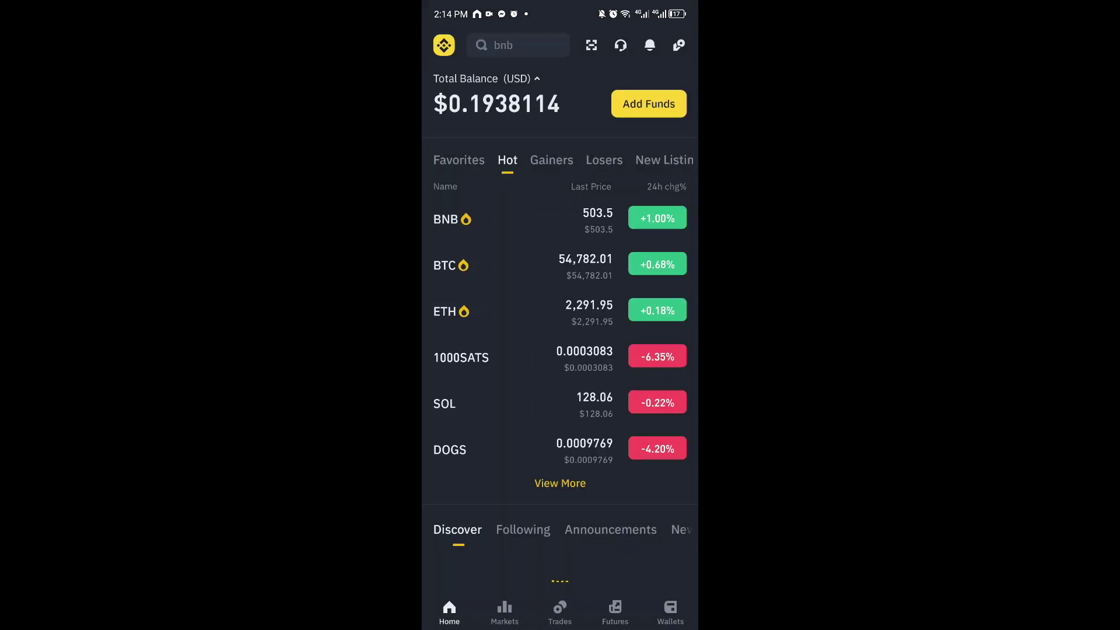
pyautogui.click(670, 610)
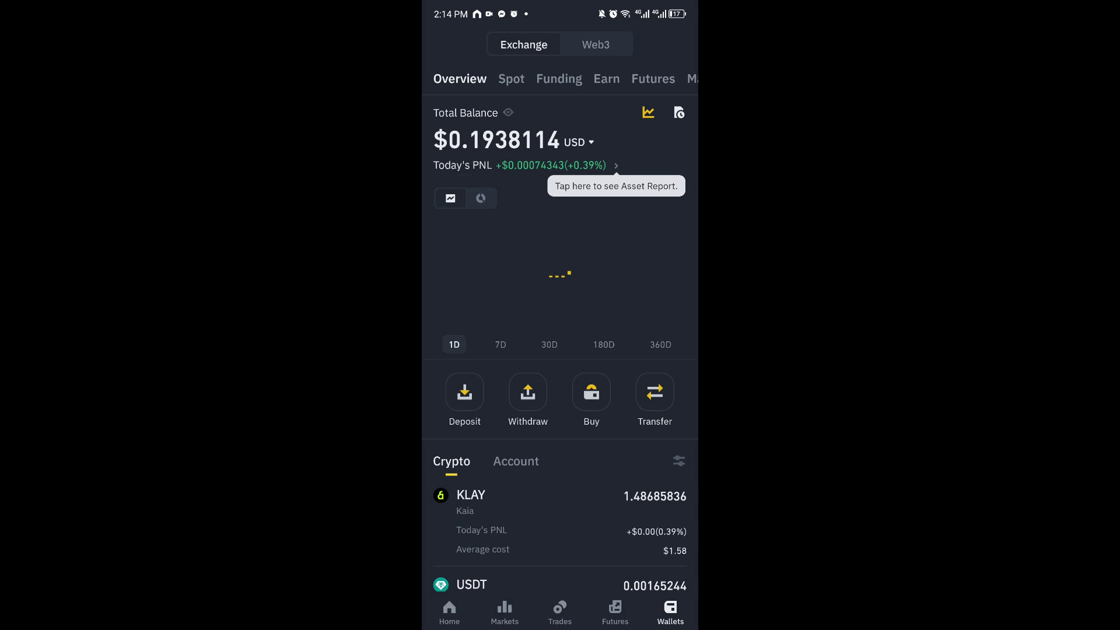
# - Begin a USDT crypto withdrawal via Send via Crypto Network
pyautogui.click(528, 394)
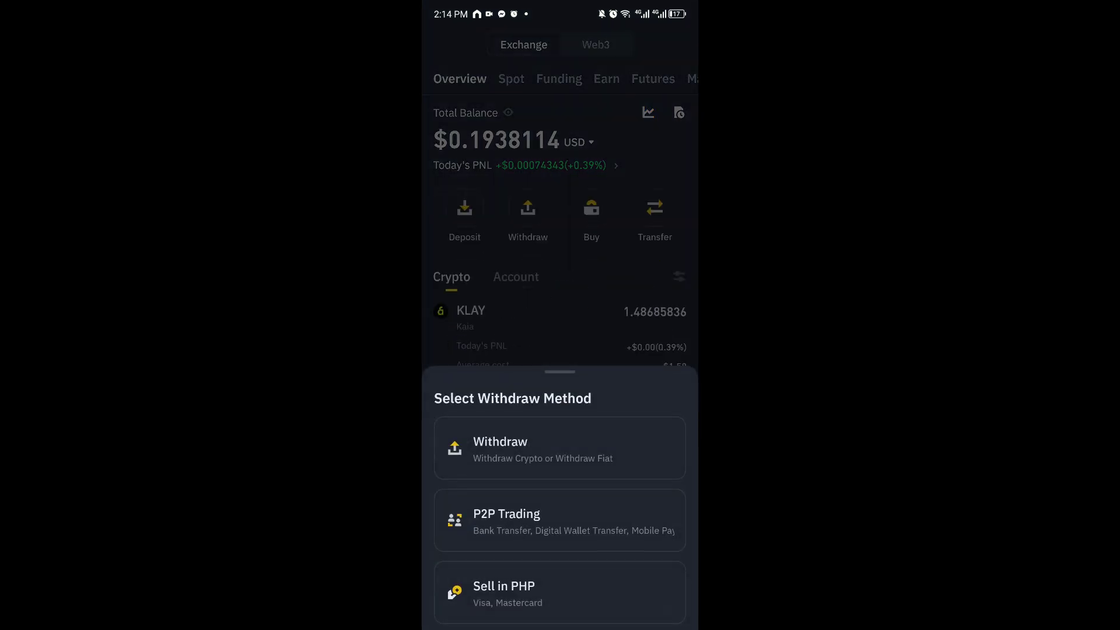
pyautogui.click(559, 449)
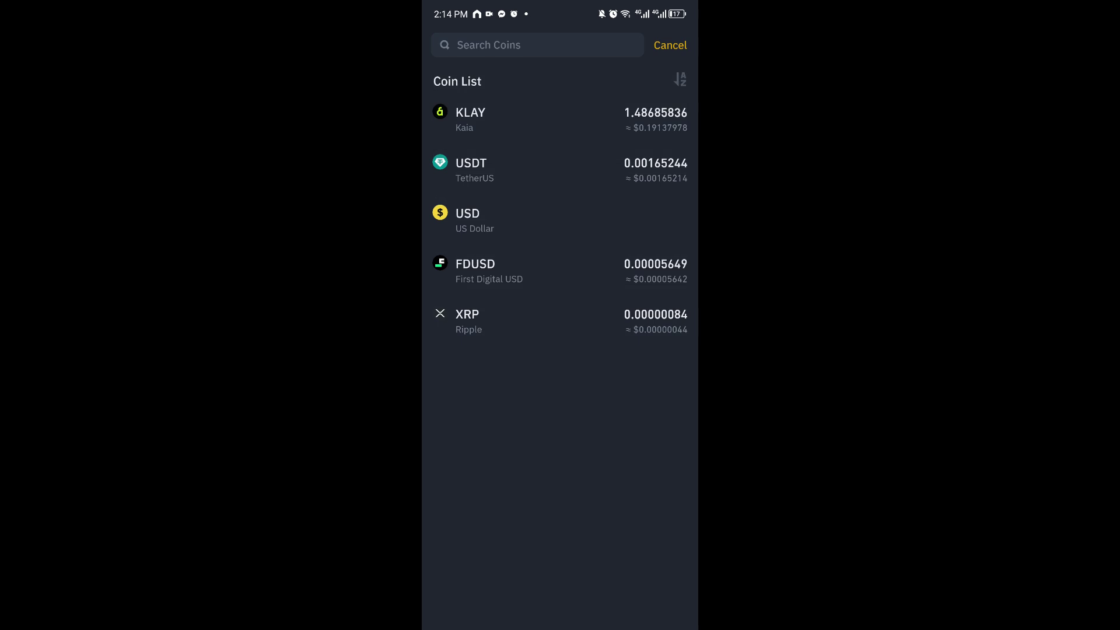
pyautogui.click(560, 169)
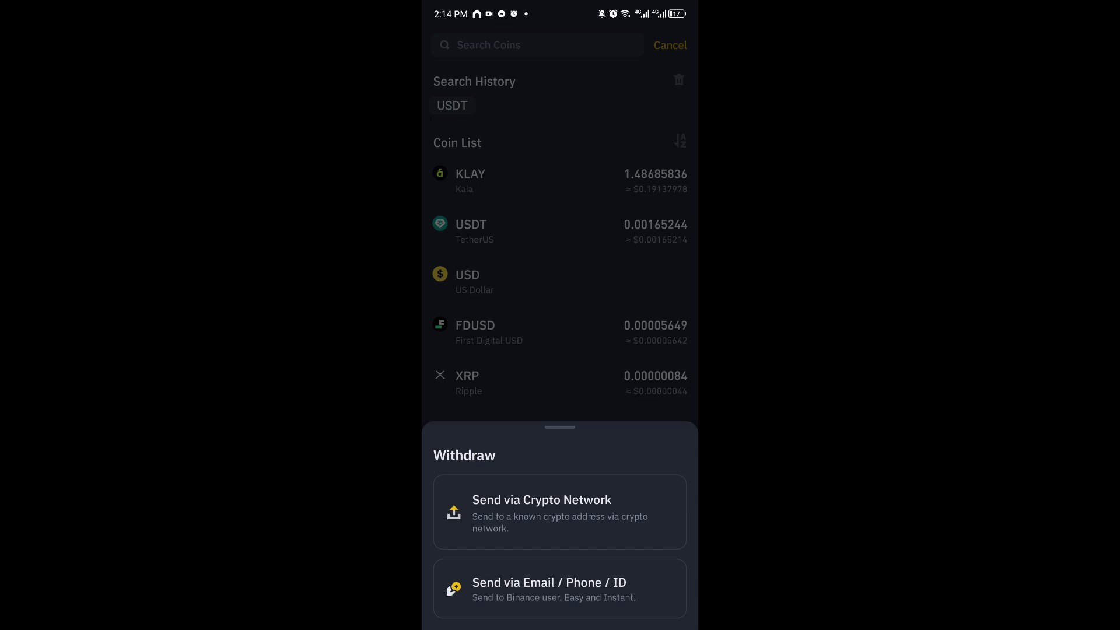
pyautogui.click(553, 515)
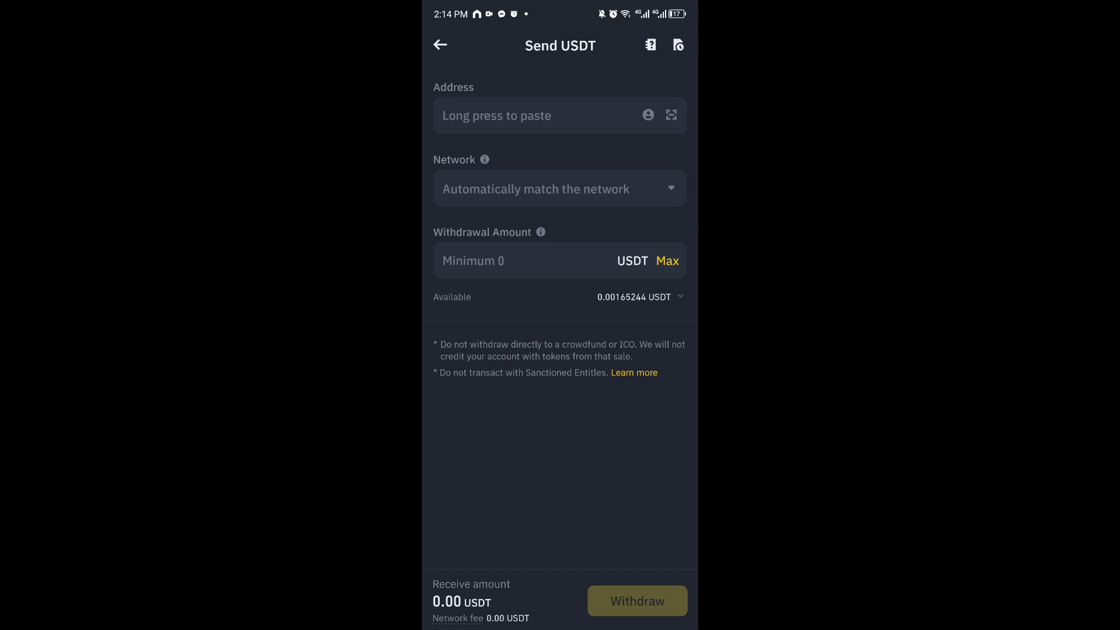
# - Paste the copied Tron address and select the Tron (TRC20) network
pyautogui.click(552, 120)
pyautogui.click(462, 155)
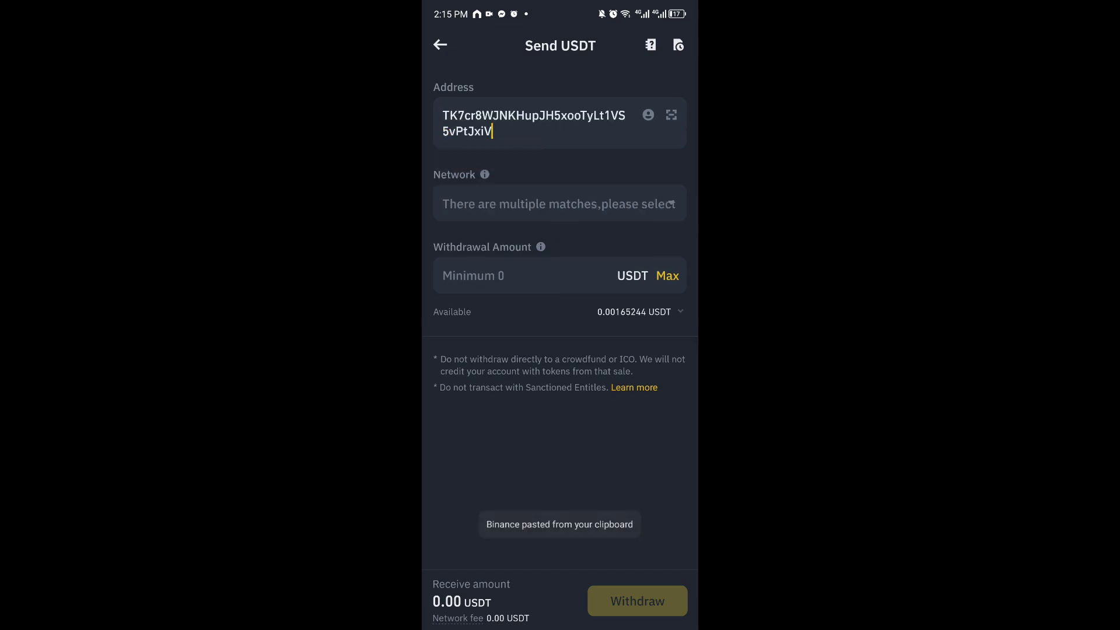
pyautogui.click(558, 202)
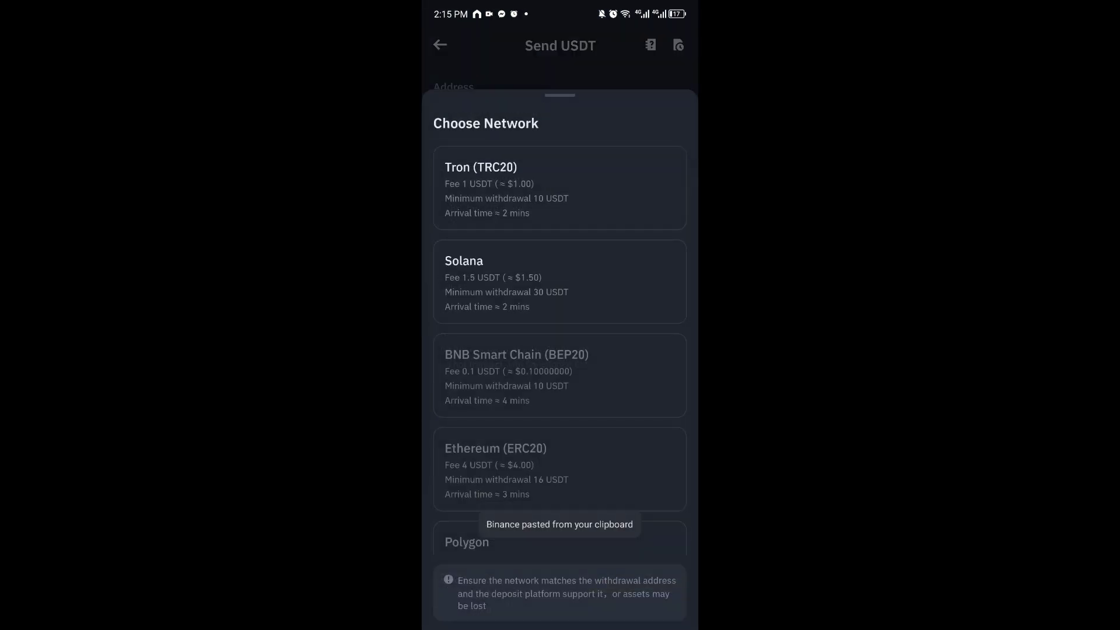
pyautogui.click(587, 190)
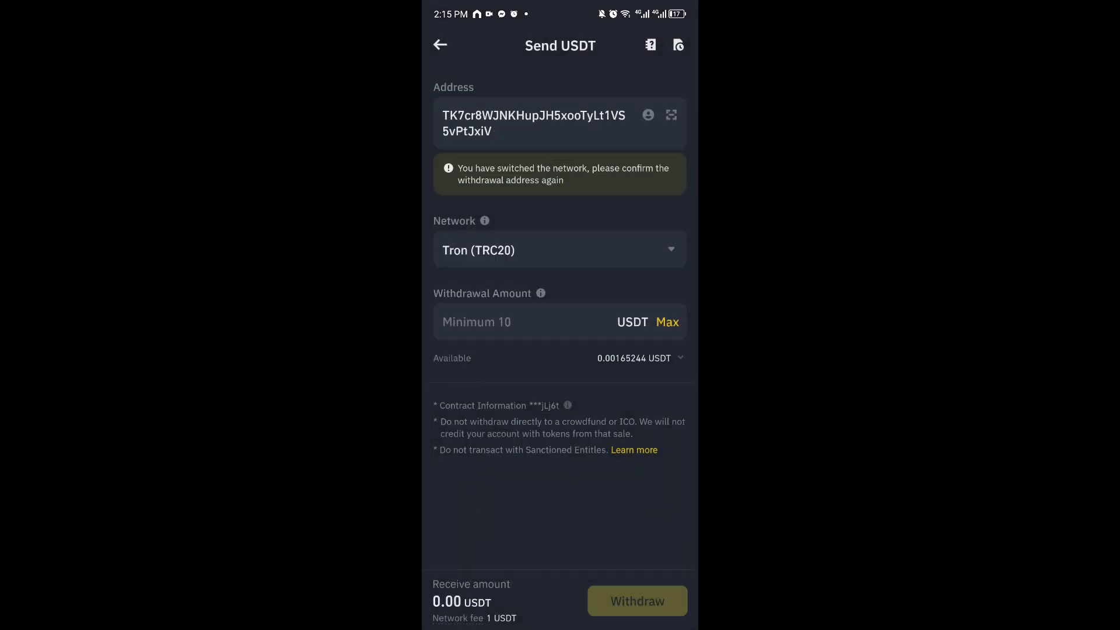
pyautogui.click(550, 328)
# - Fill the withdrawal amount with the maximum 0.001652 USDT and confirm it
pyautogui.click(667, 322)
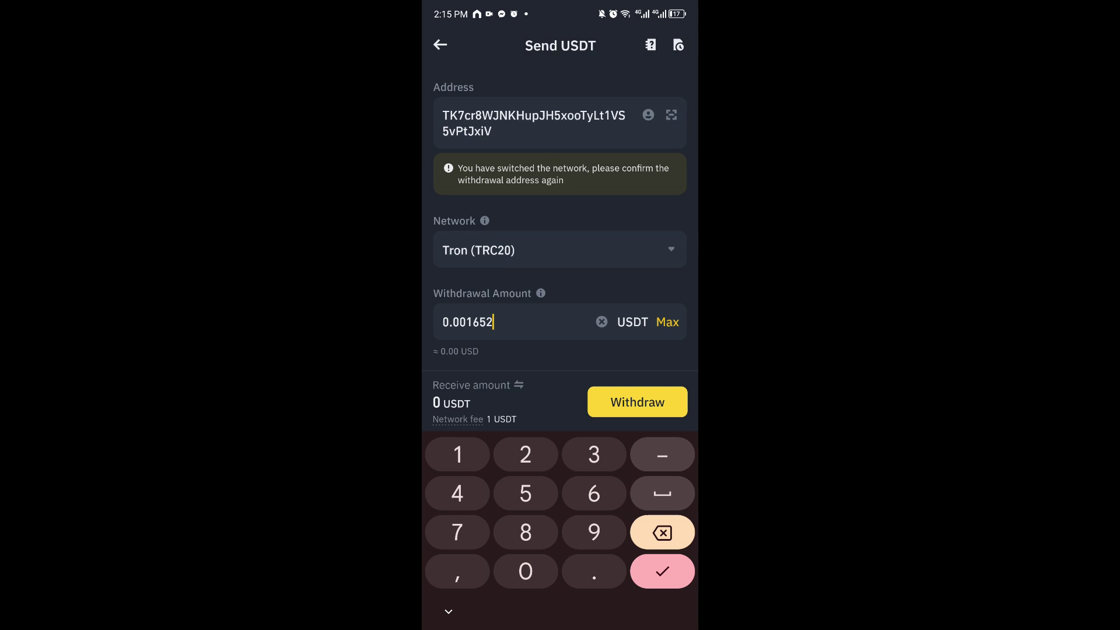
pyautogui.scroll(-3, 559, 218)
pyautogui.click(661, 571)
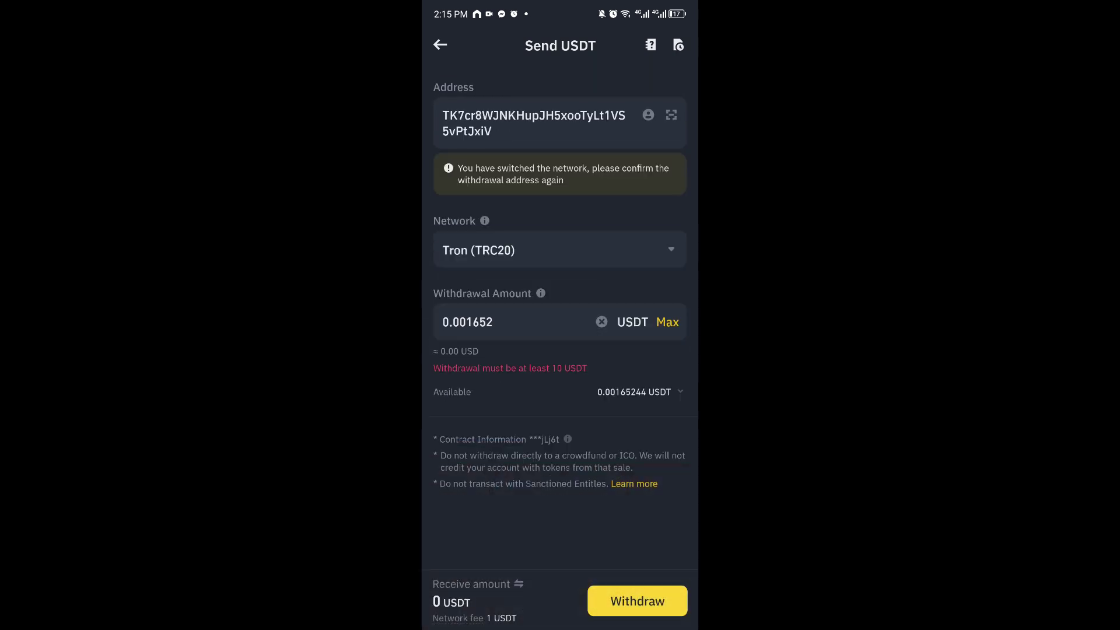